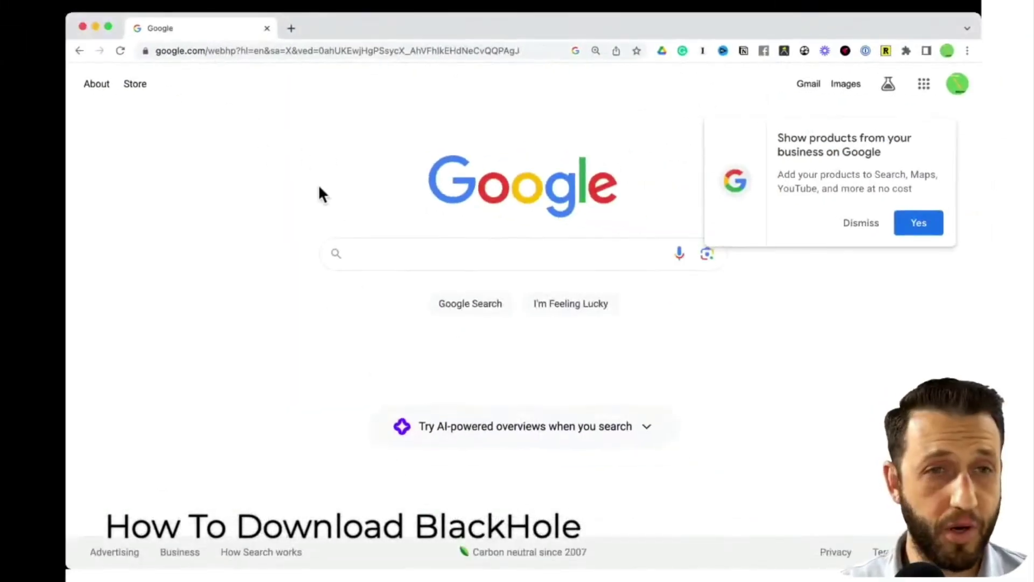
- Search Google for 'blackhole virtual audio driver' and open the existential.audio BlackHole page
click(407, 258)
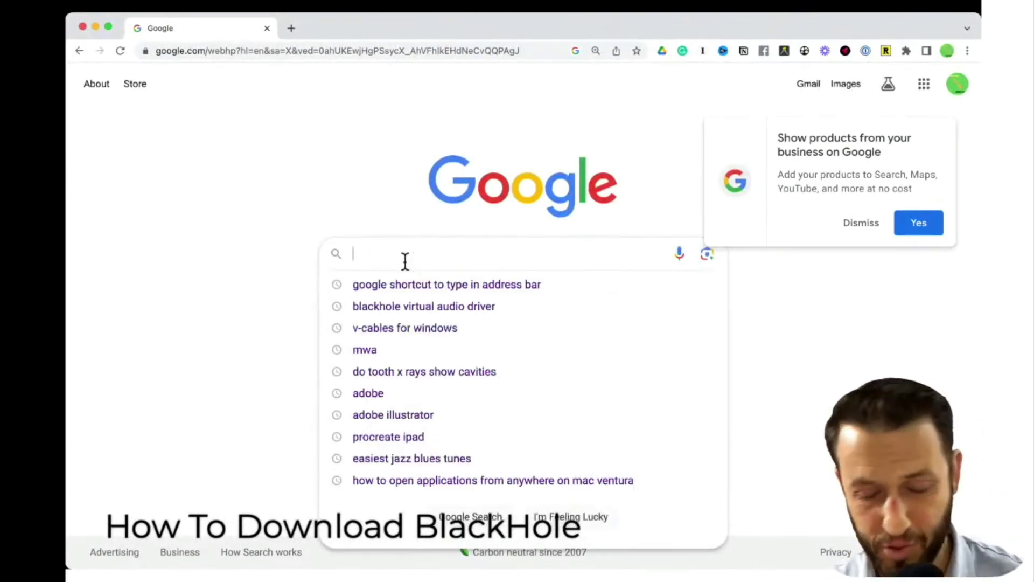
text(Blackhol)
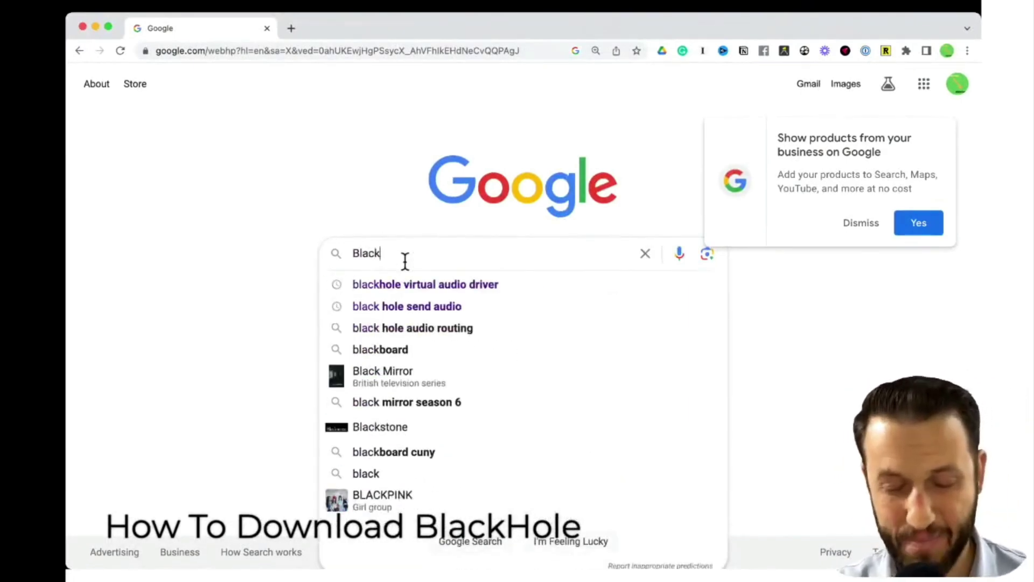
key(Down)
key(Return)
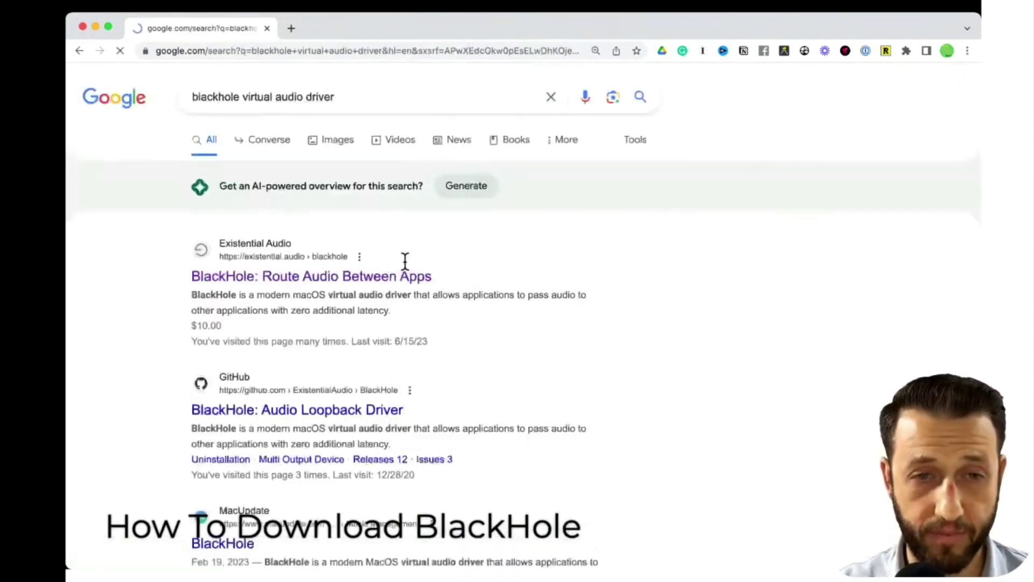
click(271, 276)
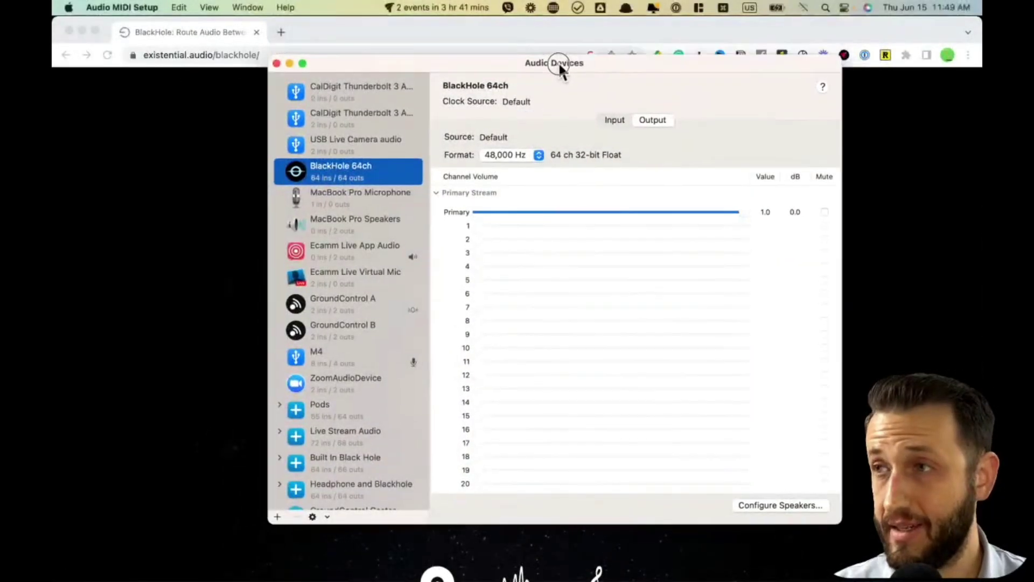
- Review BlackHole 64ch's input and output channels in Audio Devices, then close the window
mouse_move(559, 63)
mouse_down()
mouse_move(552, 73)
mouse_move(576, 73)
mouse_up()
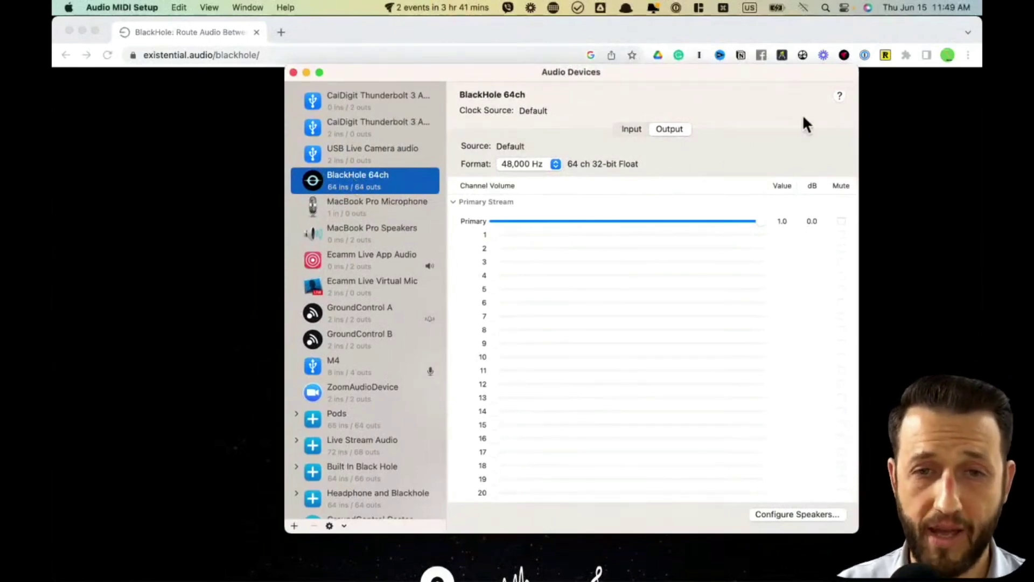
click(629, 131)
click(670, 131)
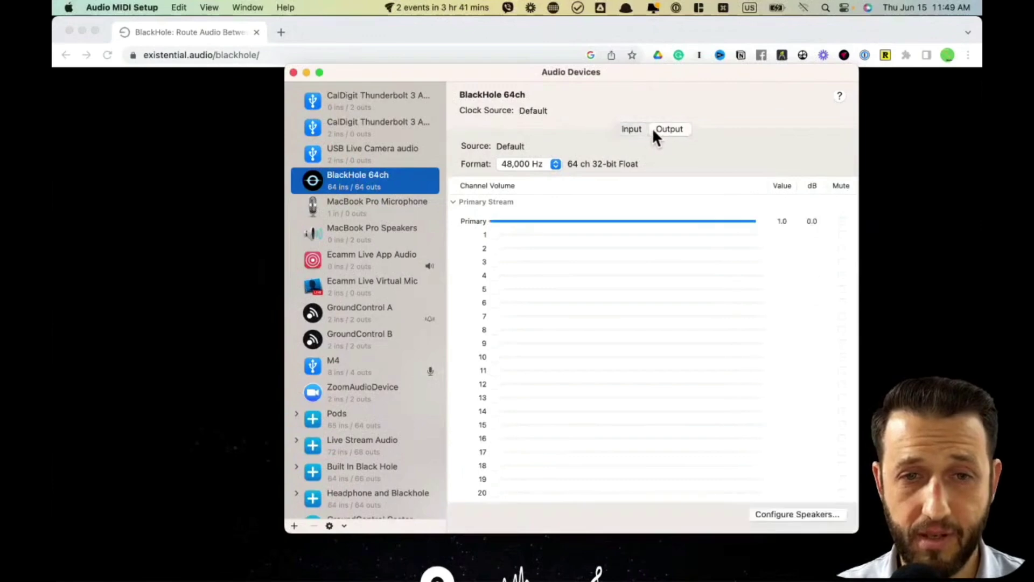
click(626, 130)
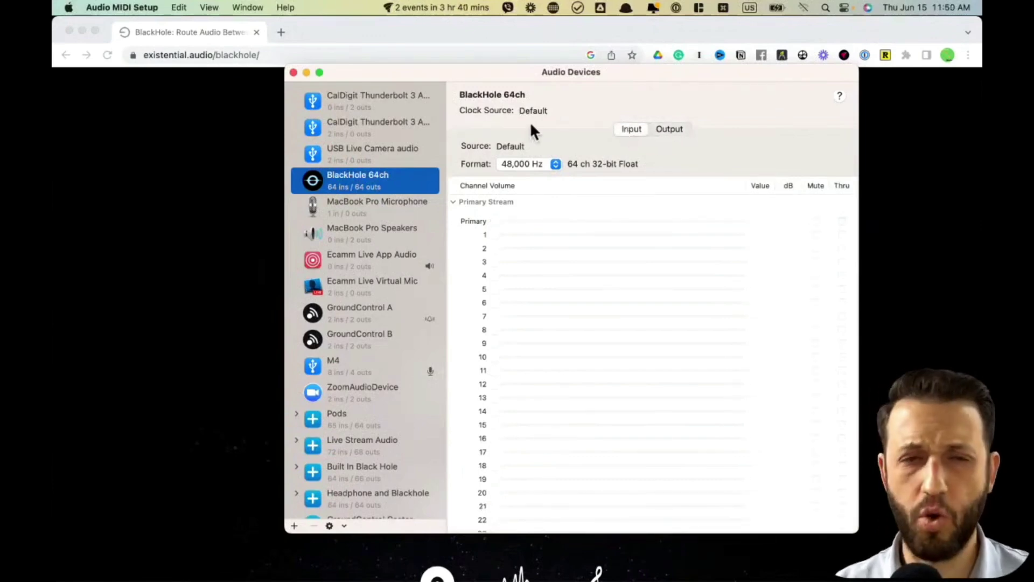
click(293, 72)
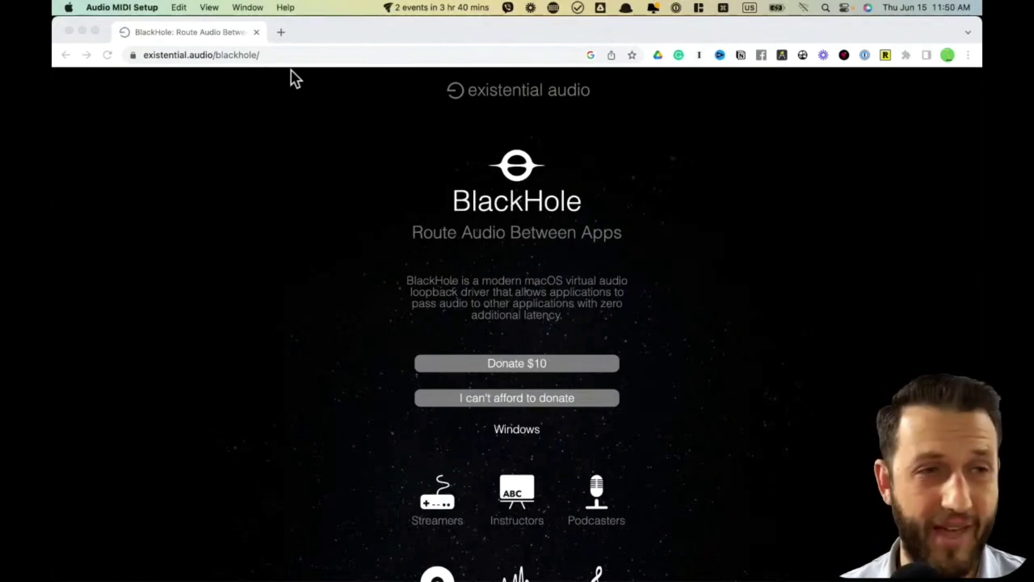
- Switch to Gig Performer 4 and view the Default rackspace wiring feeding Audio Out (M4)
key(super+Tab)
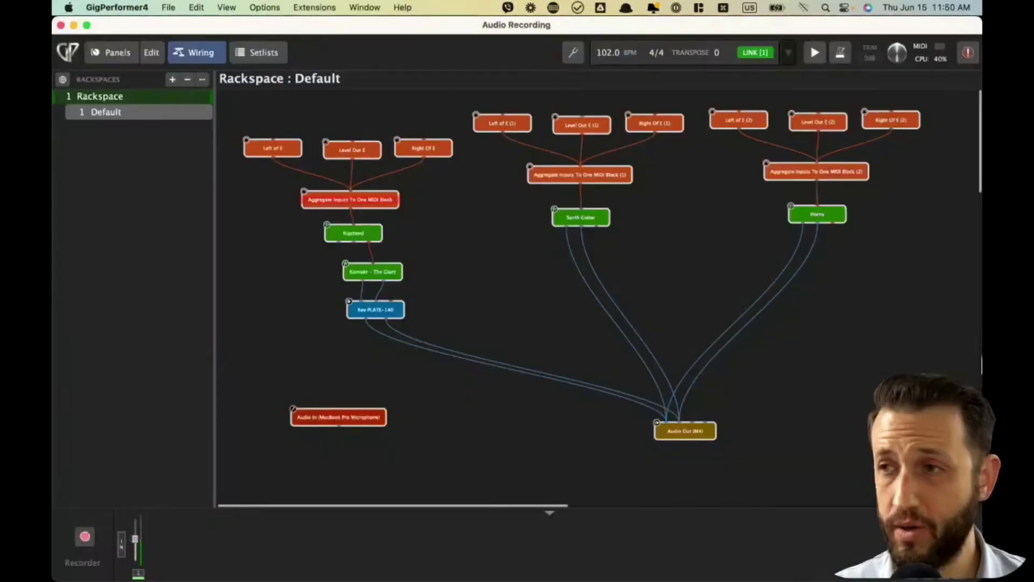
mouse_move(688, 445)
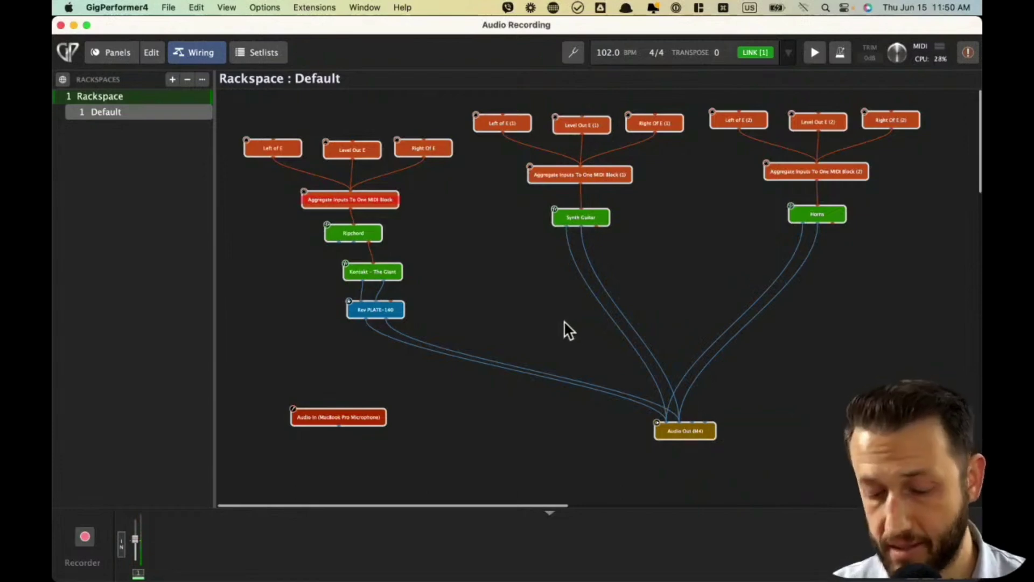
scroll(547, 324, right, 1)
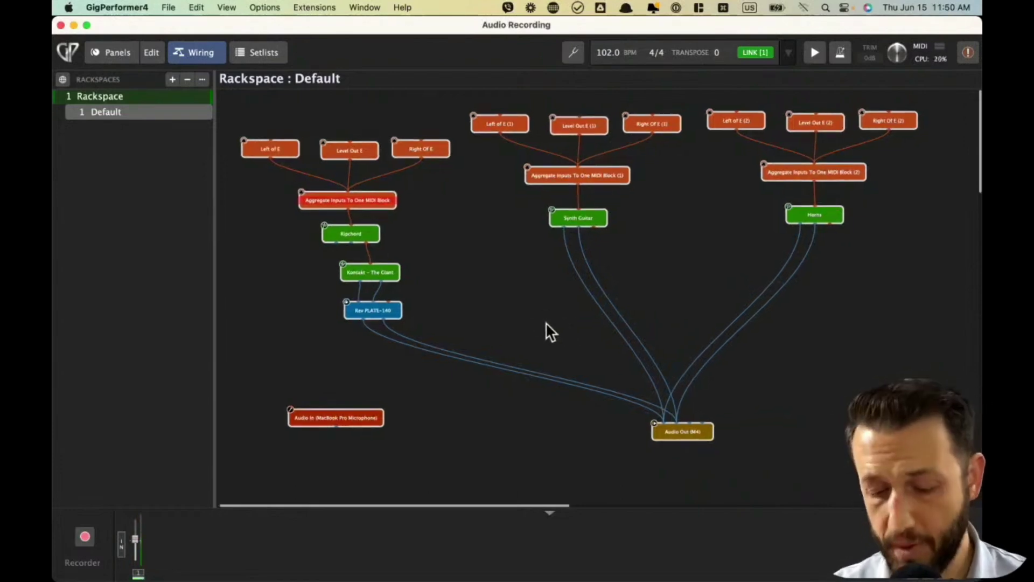
key(super+comma)
- Set Gig Performer's Audio I/O output device to BlackHole 64ch and apply the settings
click(413, 107)
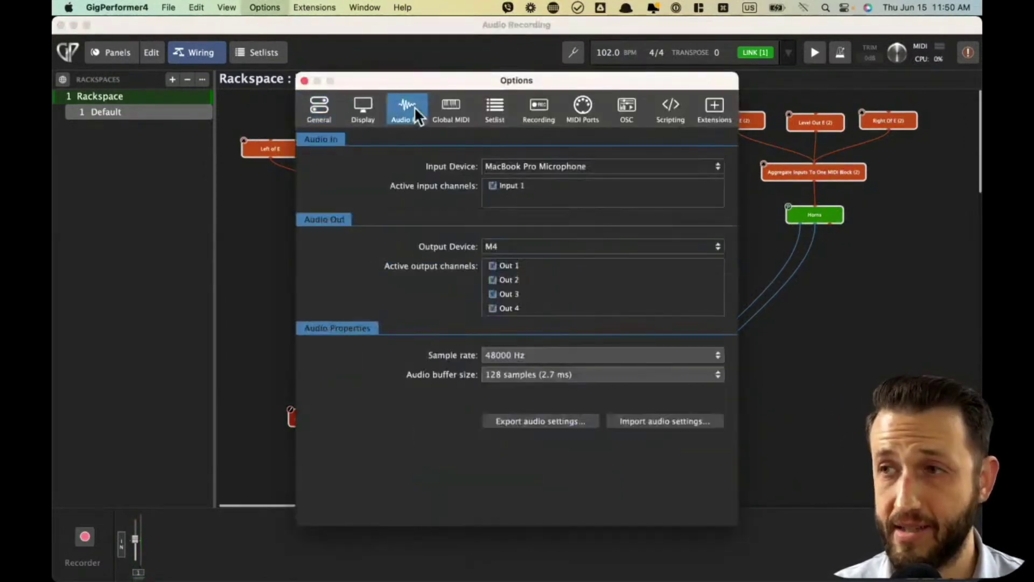
click(574, 245)
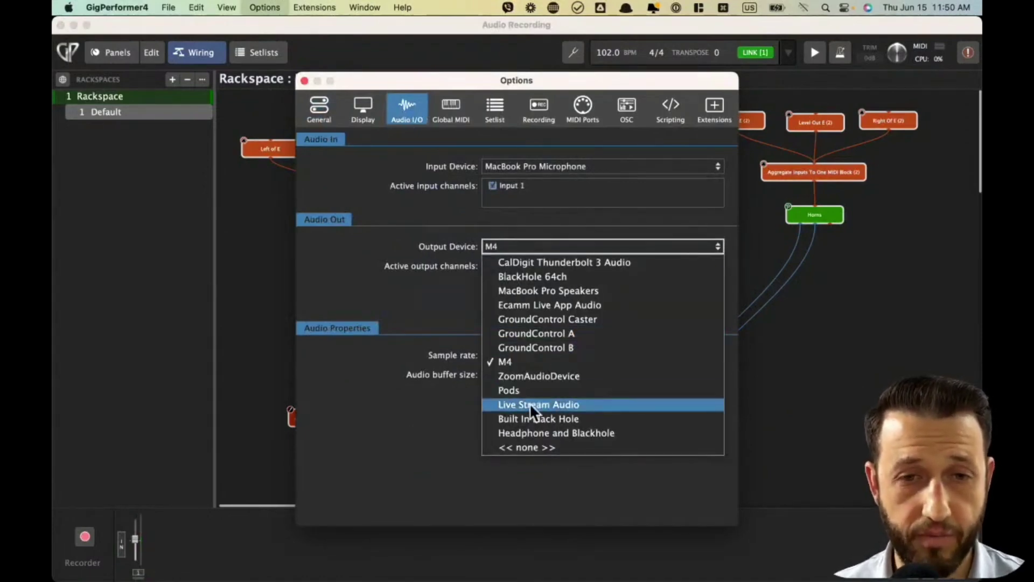
click(542, 277)
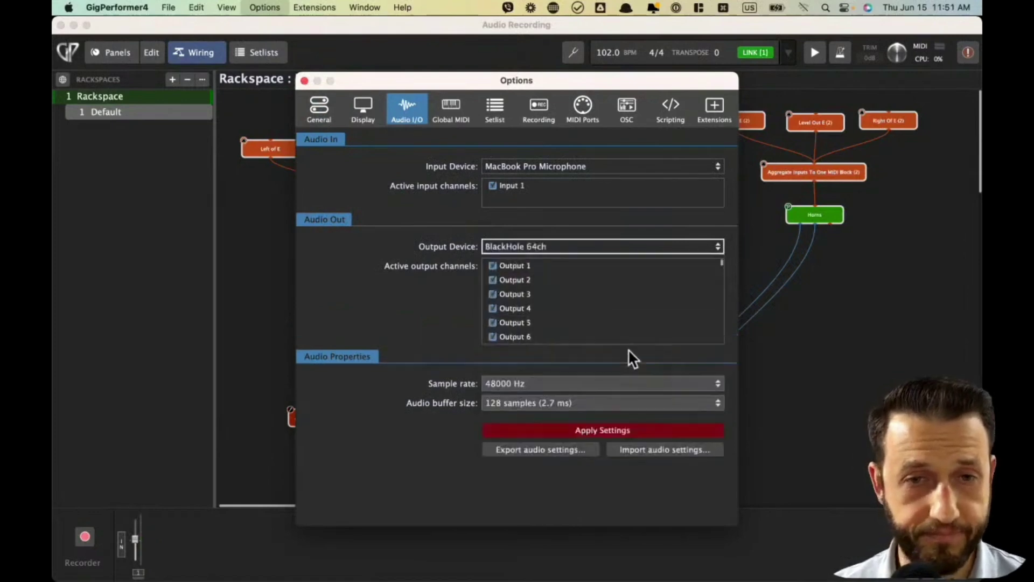
click(584, 424)
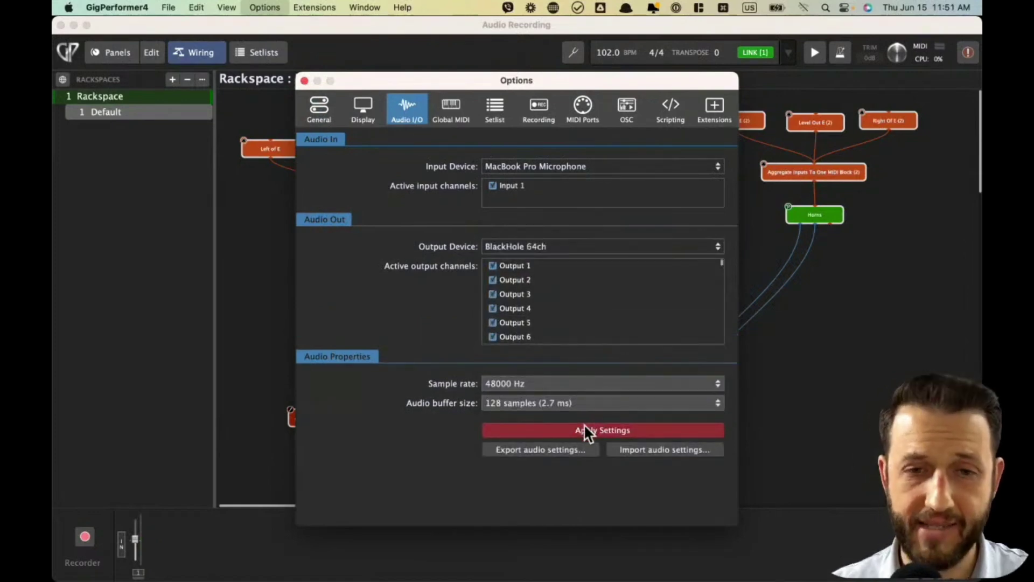
- Set Live's Audio preferences input device to BlackHole 64ch, then return to Gig Performer
key(super+Tab)
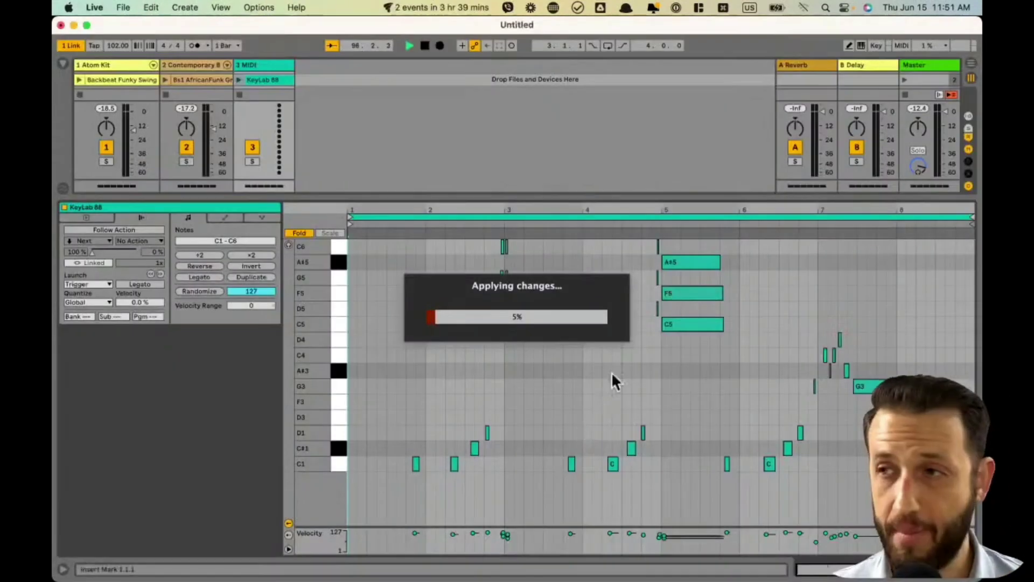
drag(516, 198, 526, 298)
key(super+comma)
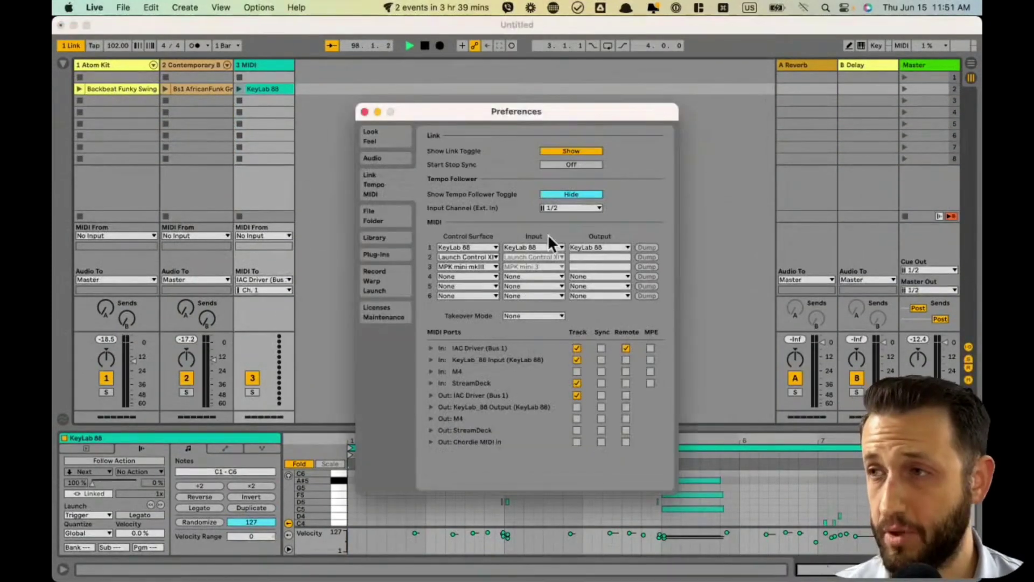
click(375, 157)
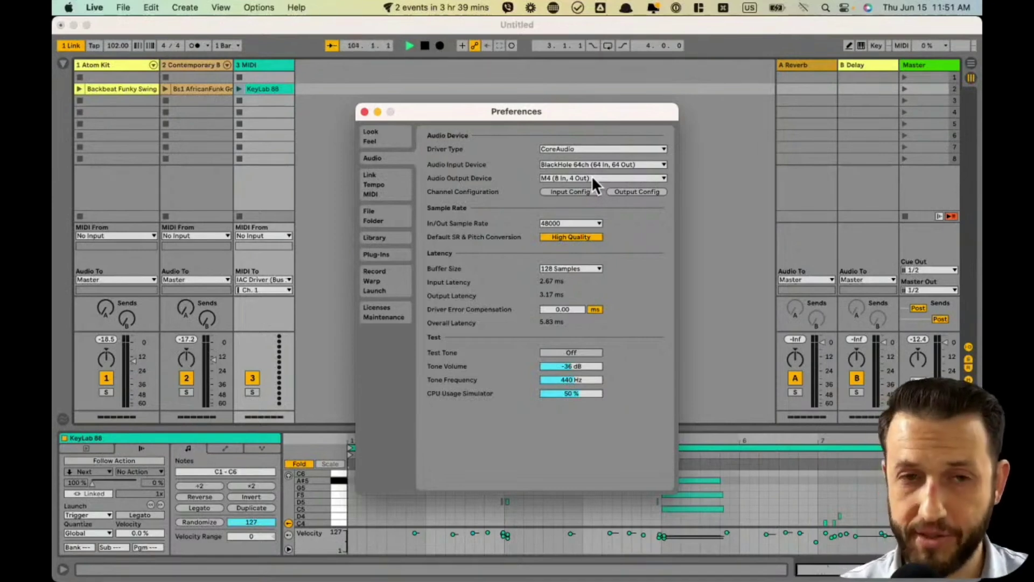
click(364, 111)
key(super+Tab)
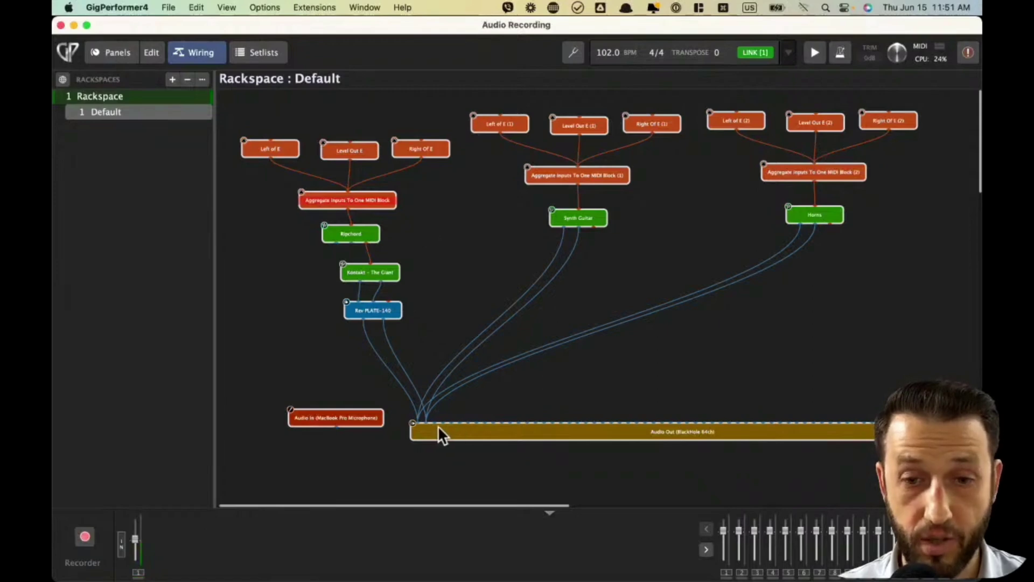
- Insert a new audio track in Live taking input from Ext. In channels 1/2
key(super+Tab)
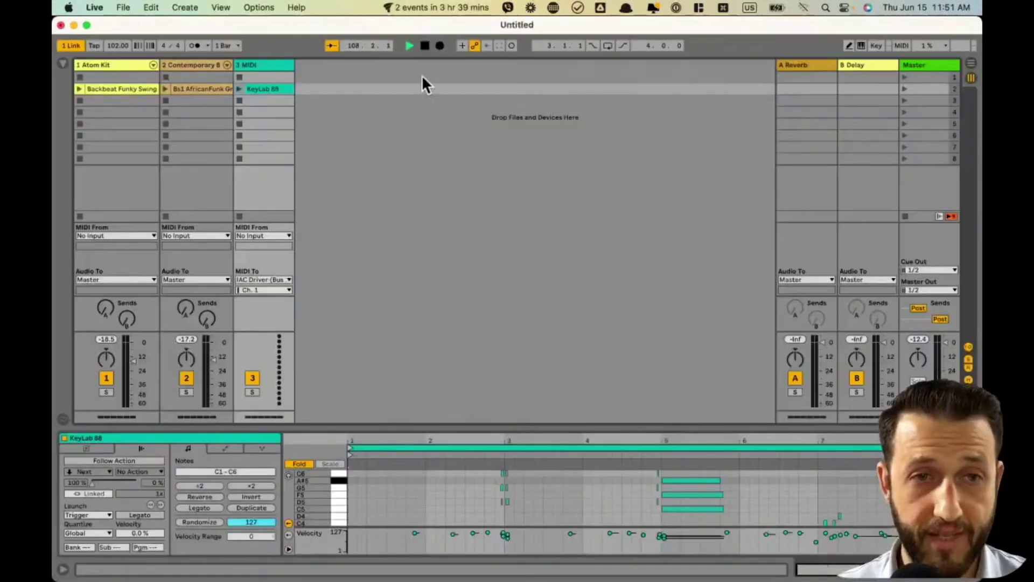
click(412, 123)
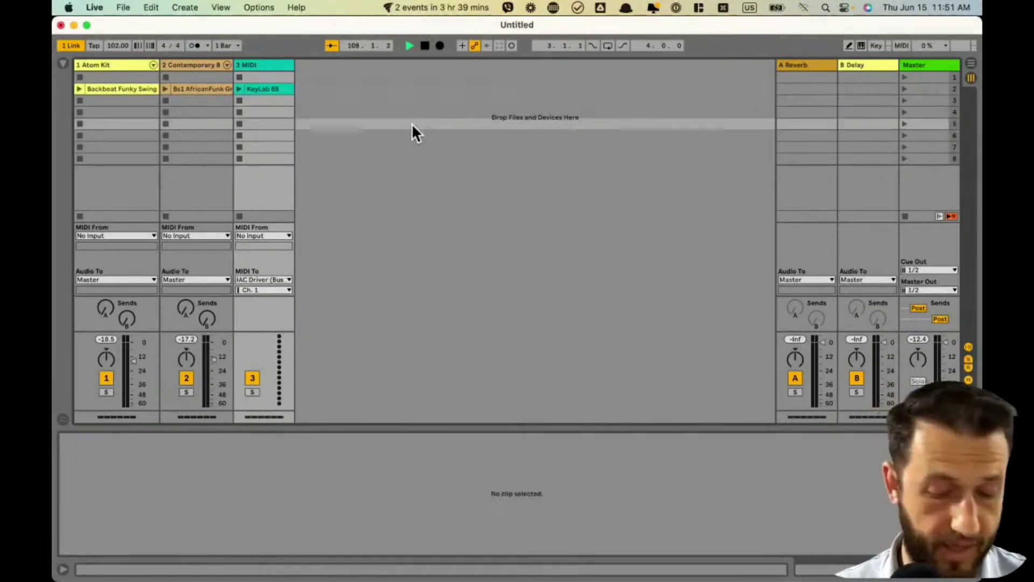
key(super+t)
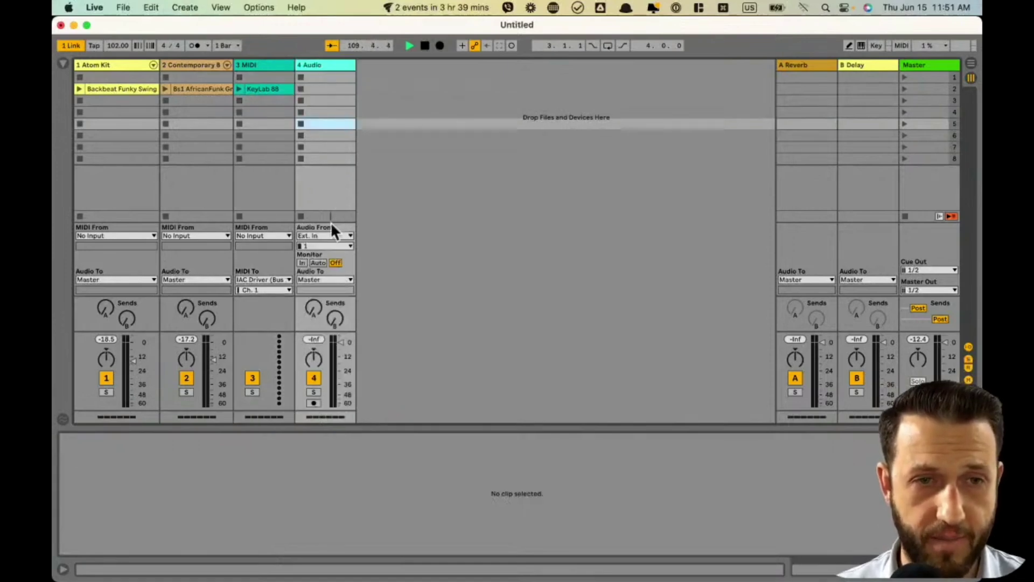
click(326, 235)
click(434, 237)
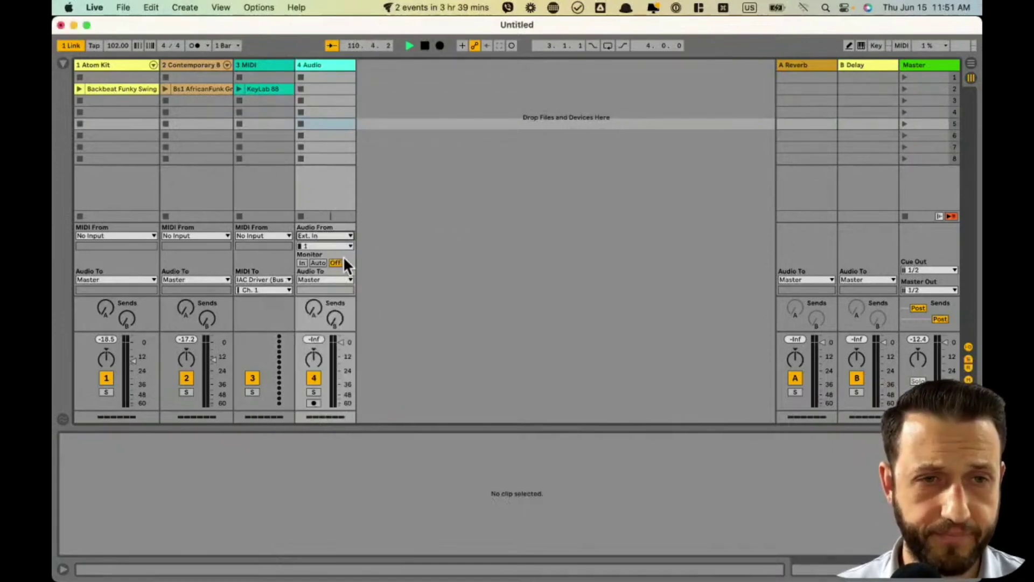
click(323, 246)
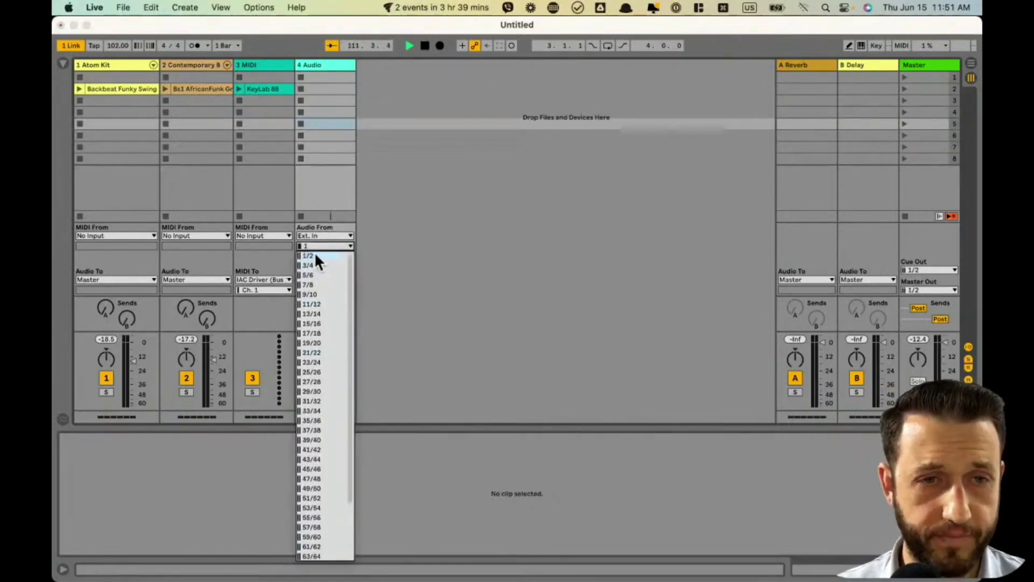
click(315, 251)
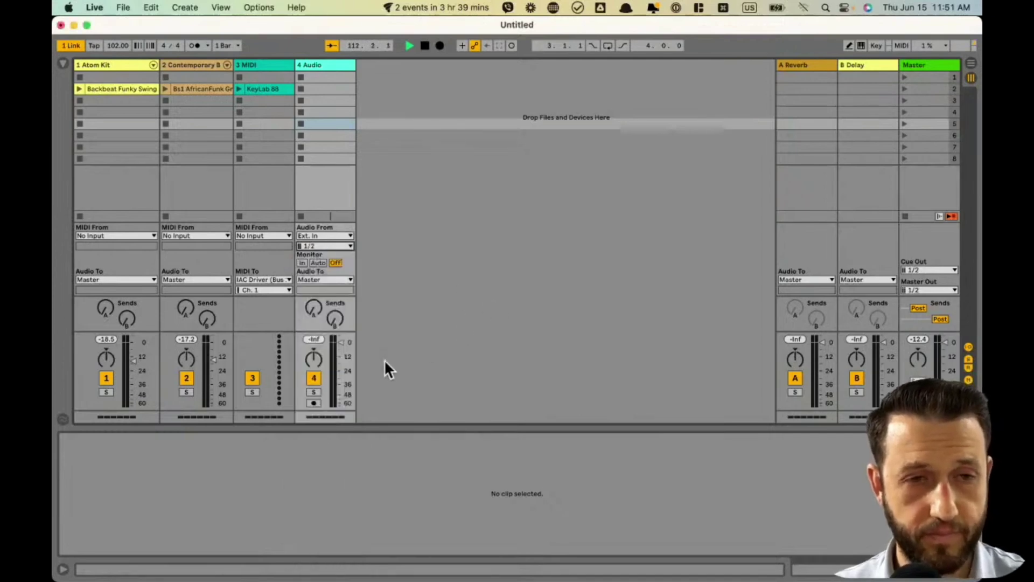
- Check Gig Performer's wiring, then set audio track 4's monitoring to In
key(super+Tab)
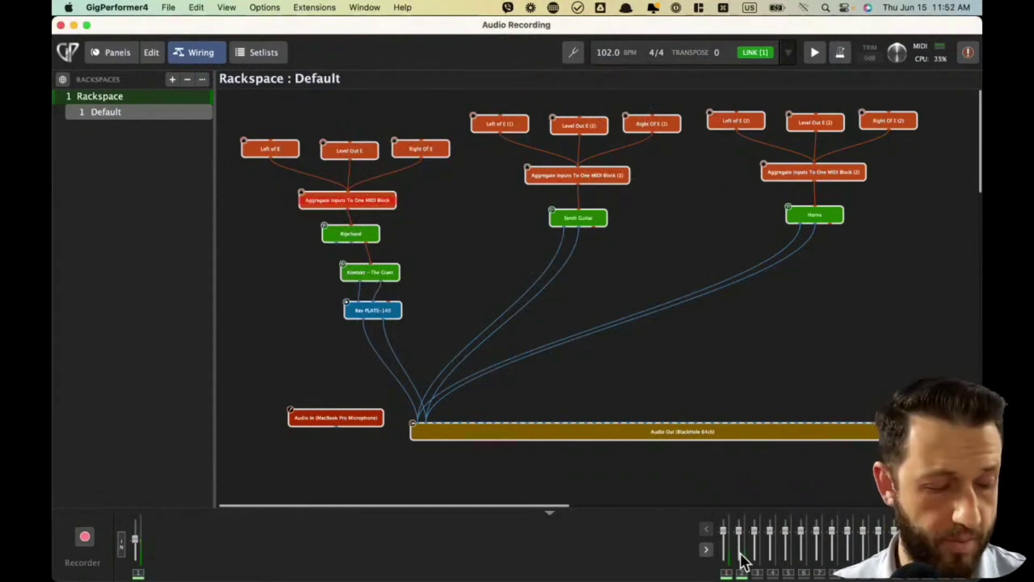
key(super+Tab)
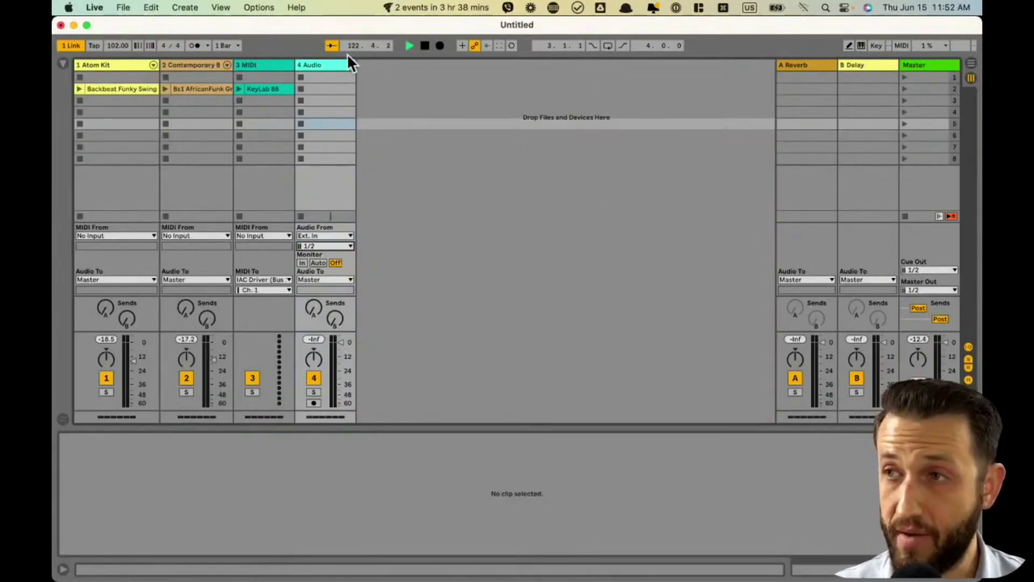
click(303, 262)
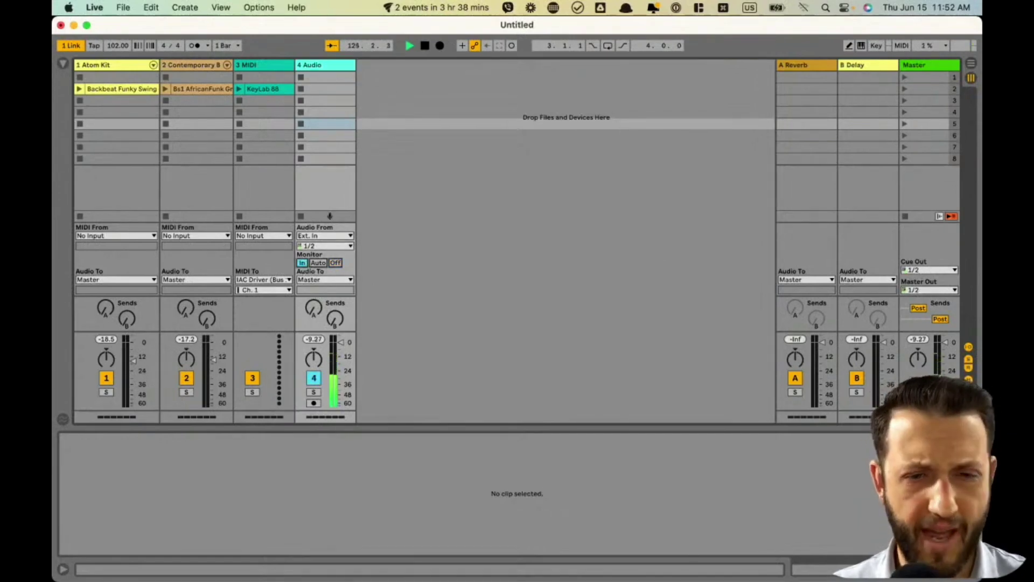
key(ctrl+Up)
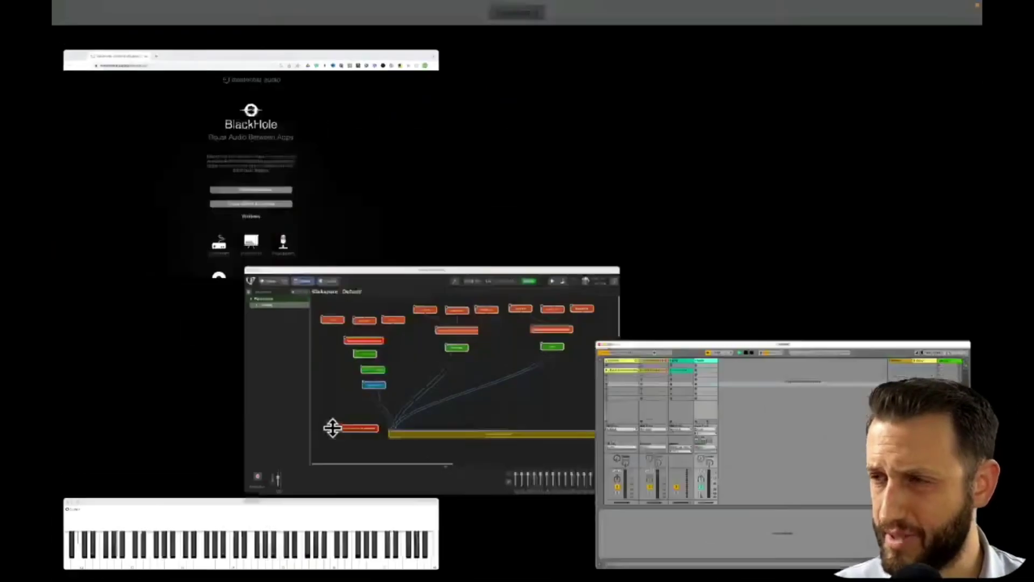
- Bring ChordieApp's Piano Roll window to the front from Mission Control
click(207, 569)
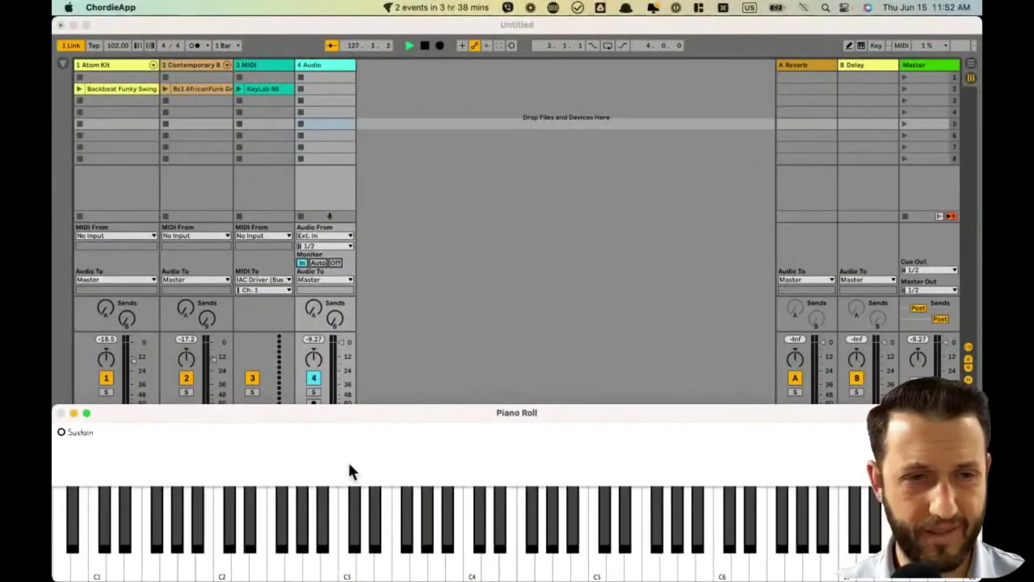